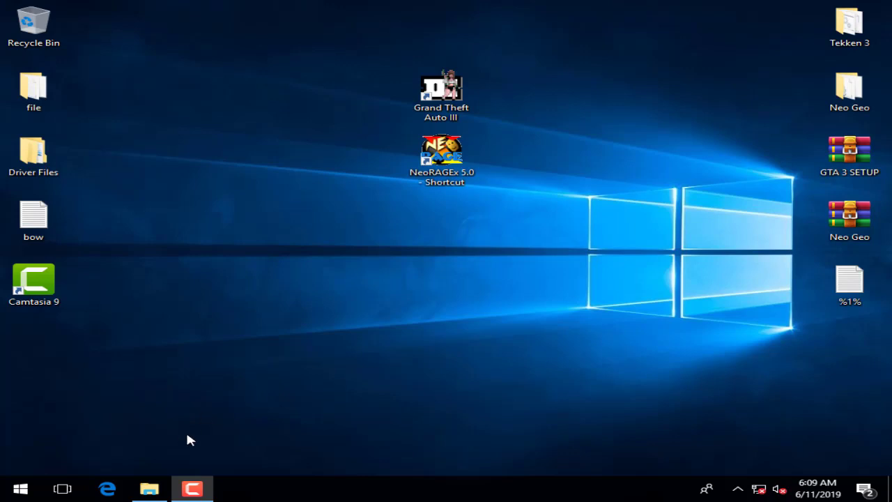
- Open This PC and check Local Disk (C:) free space: 422 GB of 465 GB
click(149, 489)
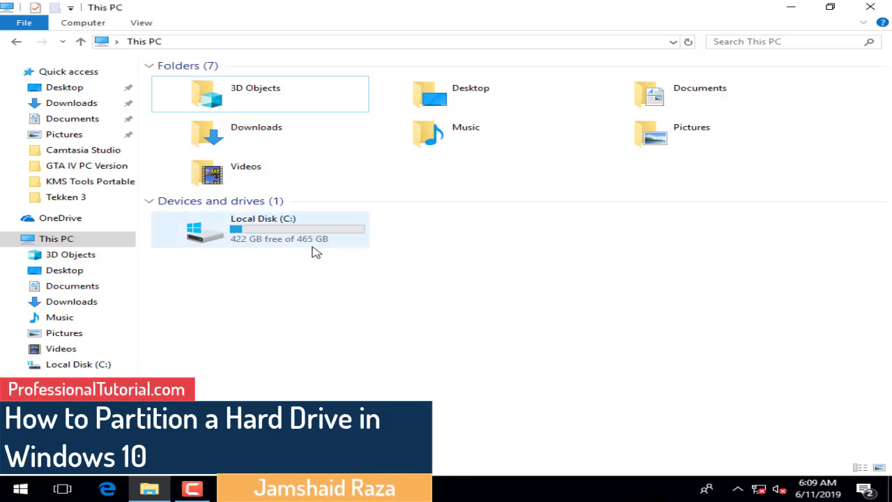
mouse_move(304, 251)
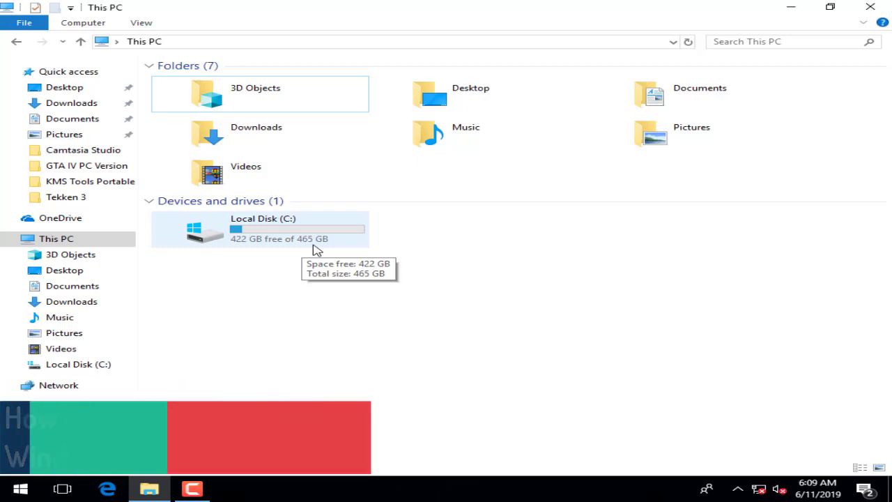
mouse_move(249, 241)
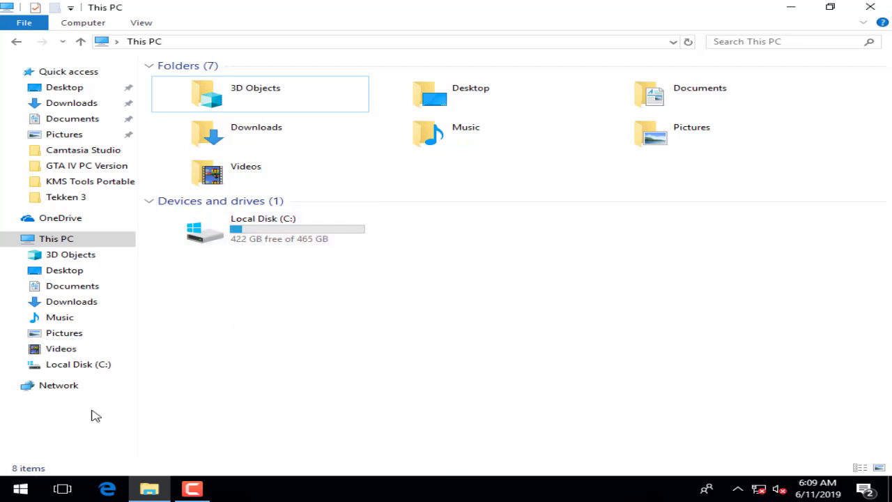
- Search the Start menu for 'disk mana'
click(9, 490)
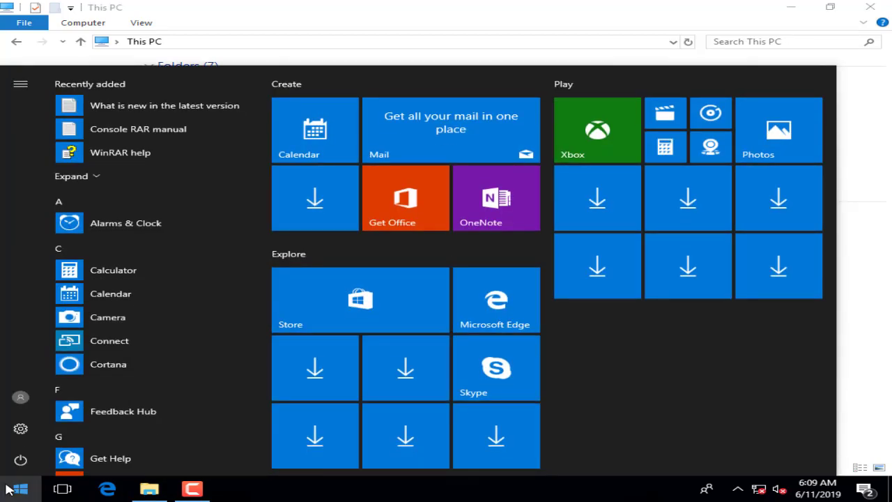
text(disk)
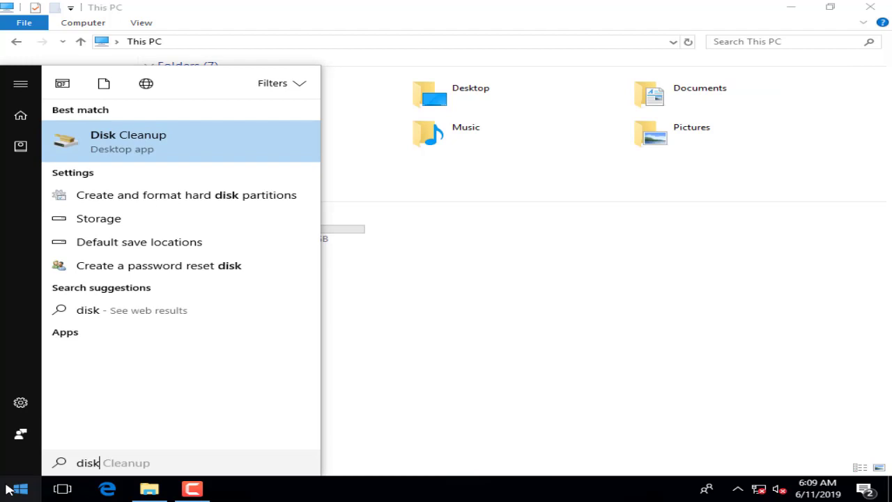
text( mana)
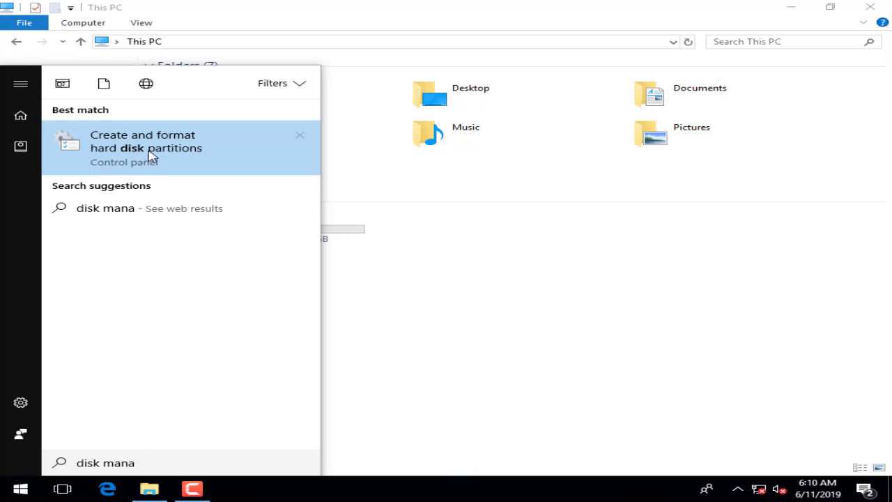
- Launch 'Create and format hard disk partitions' and nudge the Disk Management window upward
click(149, 156)
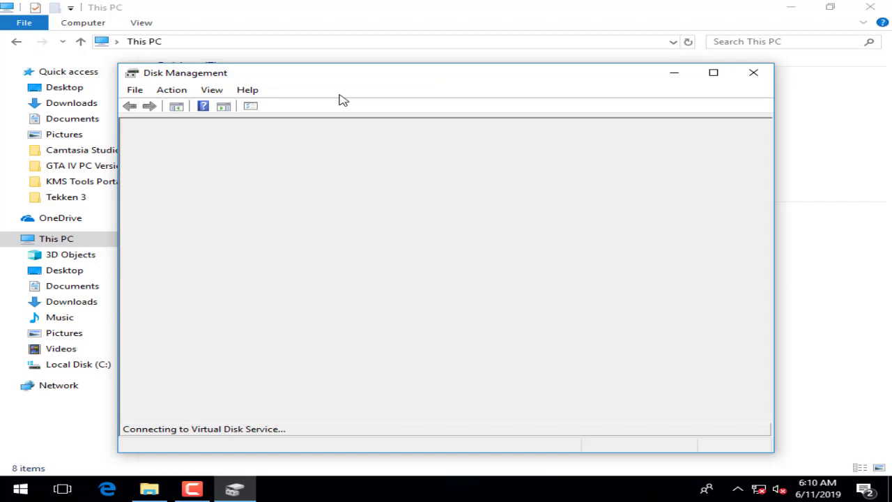
drag(389, 78, 385, 67)
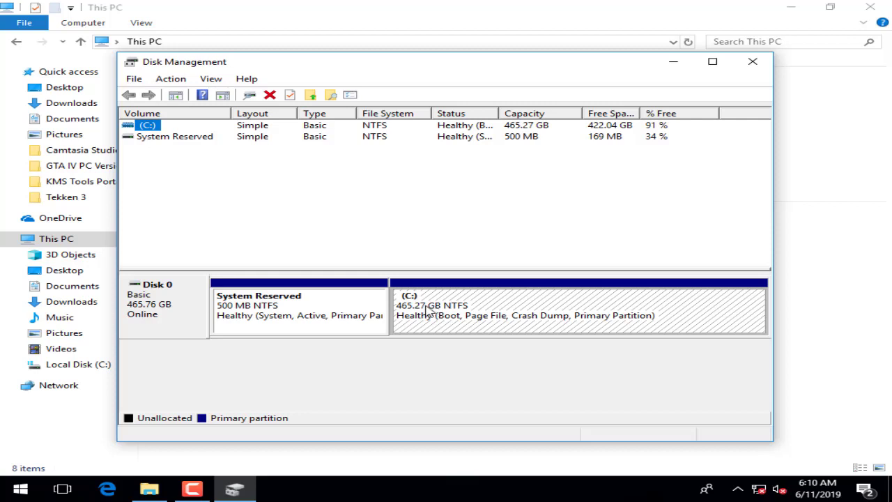
- Open the Shrink C: dialog showing 373852 MB available, then bring up the Start menu
right_click(427, 311)
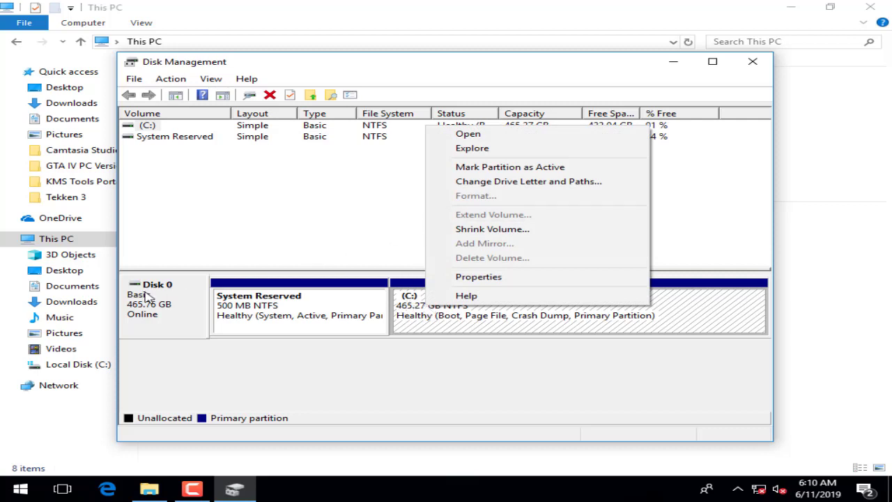
click(530, 231)
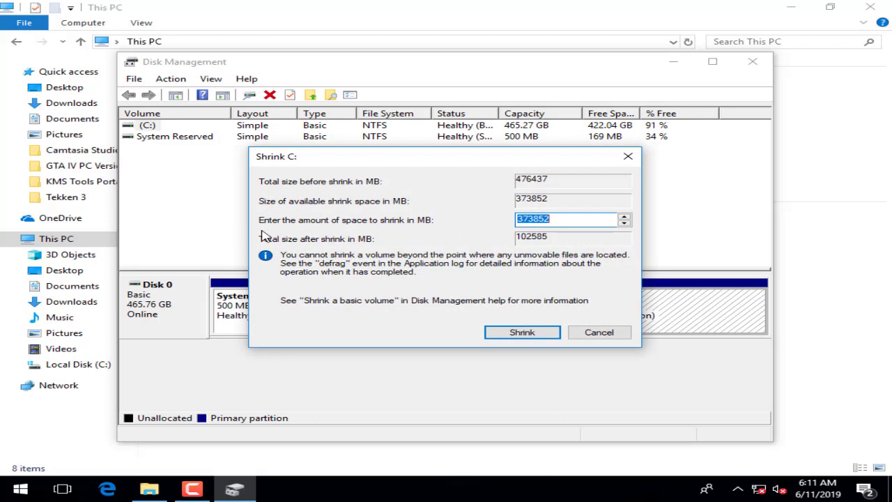
click(570, 223)
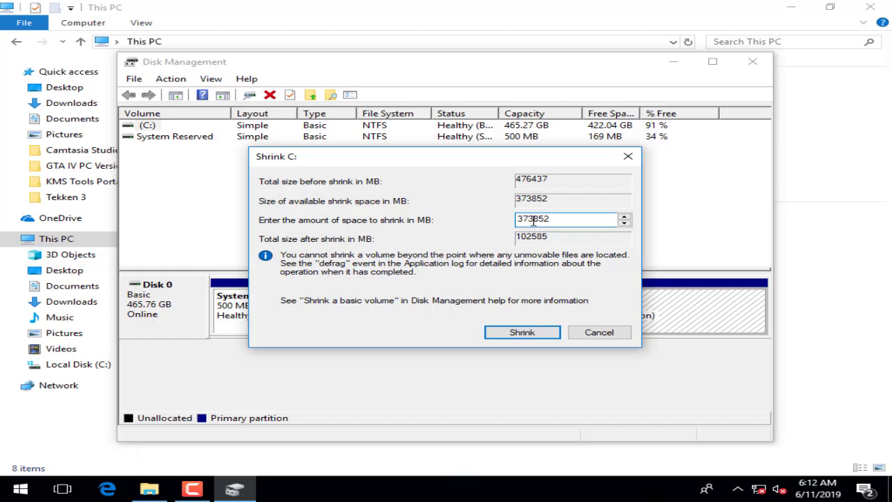
click(11, 494)
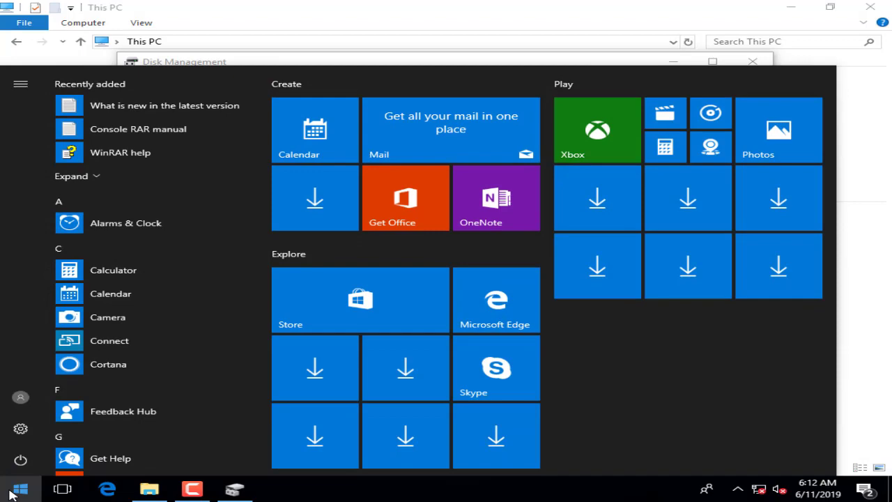
- Launch Calculator and position it over the Disk Management window
click(664, 146)
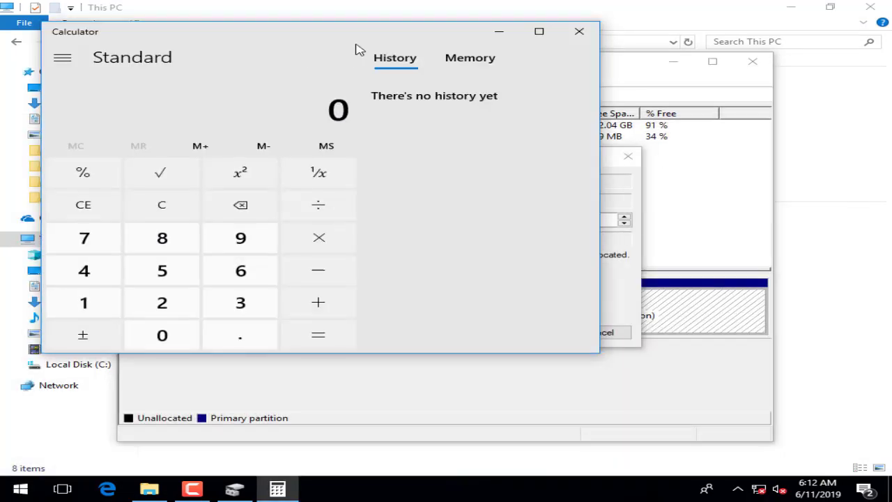
drag(357, 48, 500, 278)
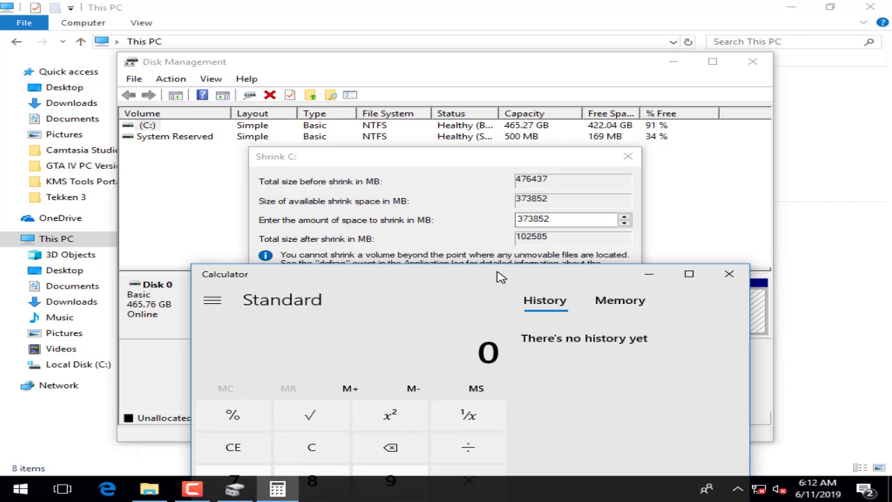
drag(499, 276, 495, 79)
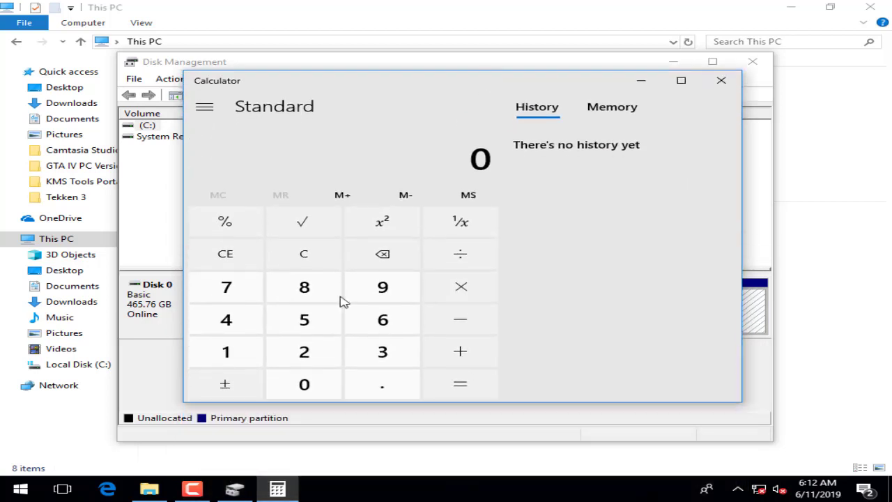
- Compute 230 × 1024 = 235,520 and bring up the result's copy menu
click(313, 353)
click(402, 354)
click(314, 385)
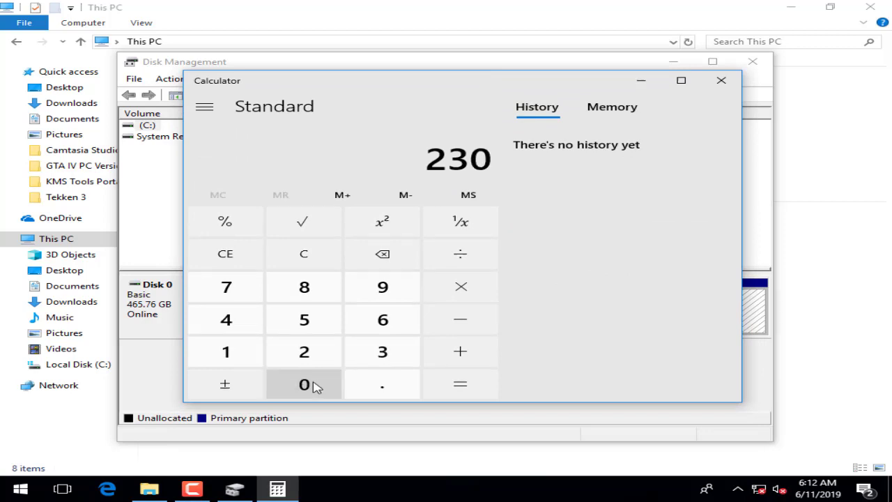
click(450, 293)
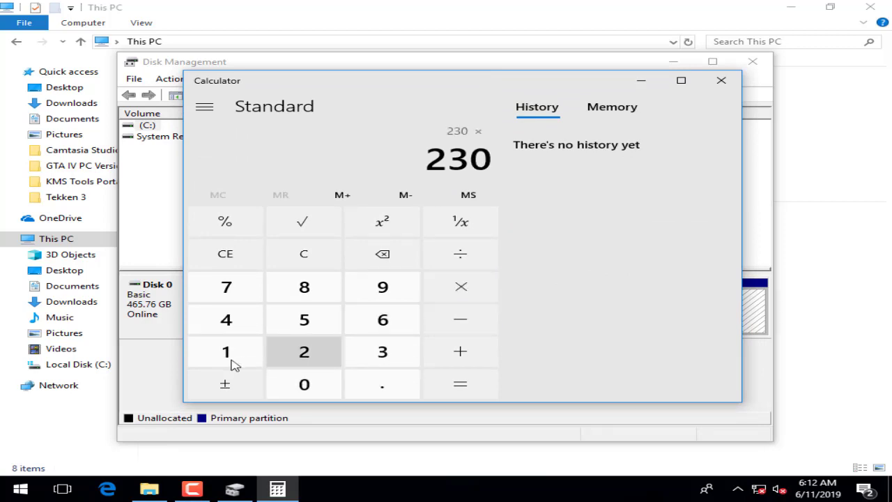
click(233, 360)
click(300, 385)
click(304, 359)
click(257, 333)
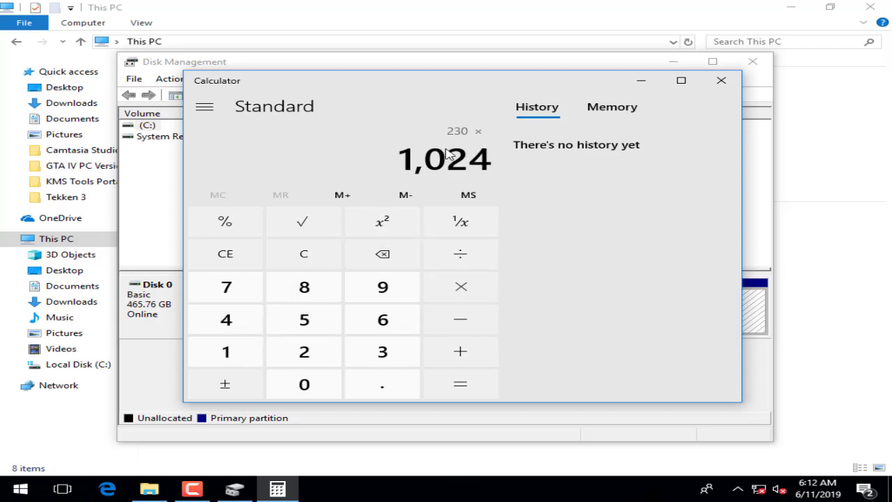
click(460, 383)
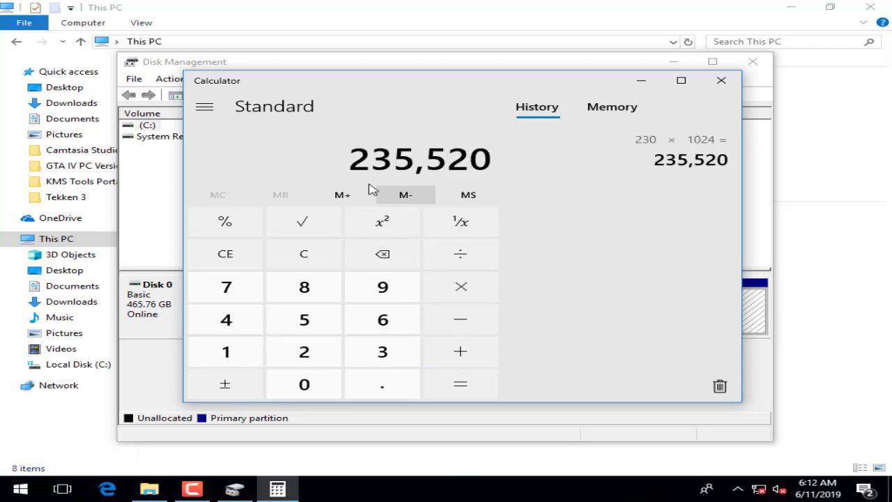
right_click(439, 165)
- Copy 235,520, paste it as the shrink amount and shrink C: by 235520 MB
click(432, 144)
click(292, 491)
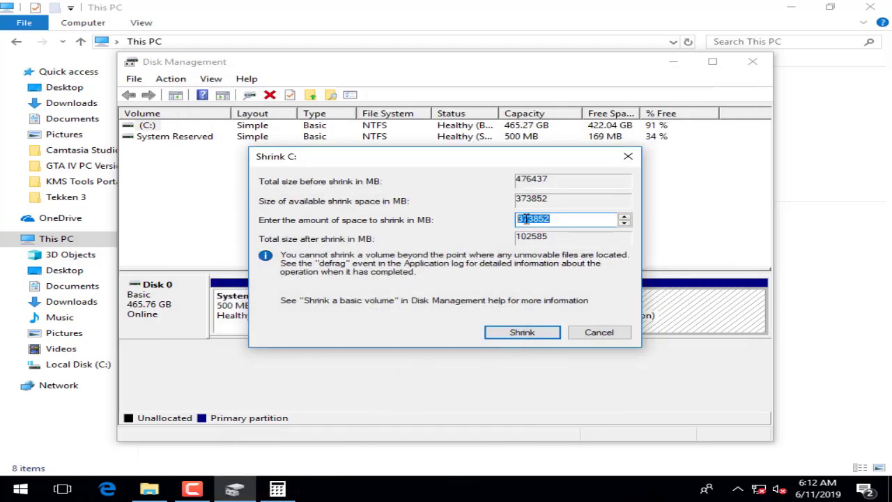
right_click(527, 219)
click(570, 278)
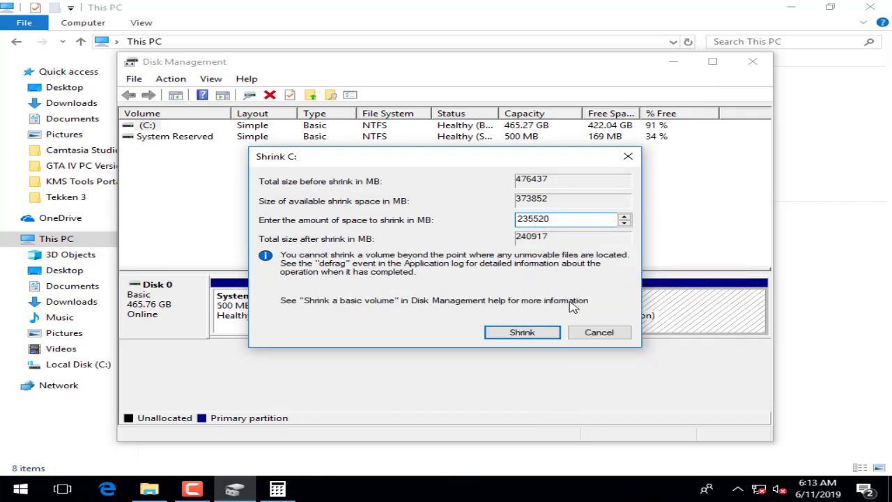
click(522, 333)
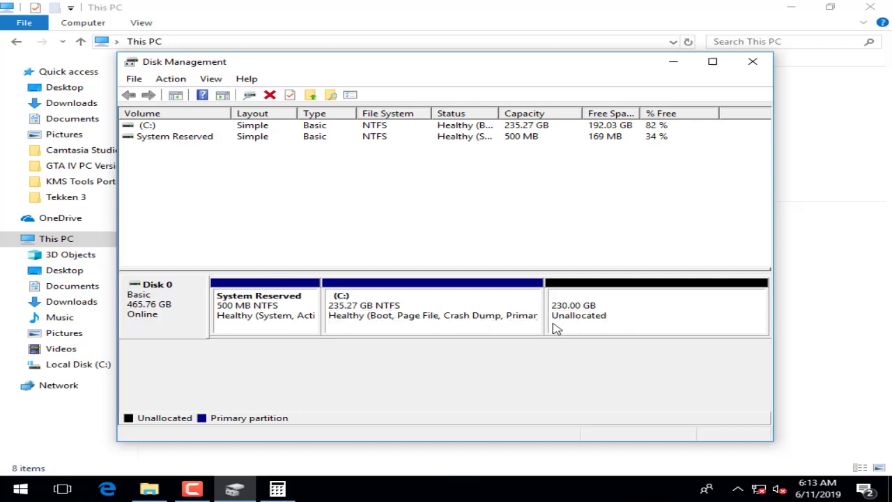
- Create a 235520 MB simple volume on the unallocated space with letter D and NTFS quick format
click(585, 464)
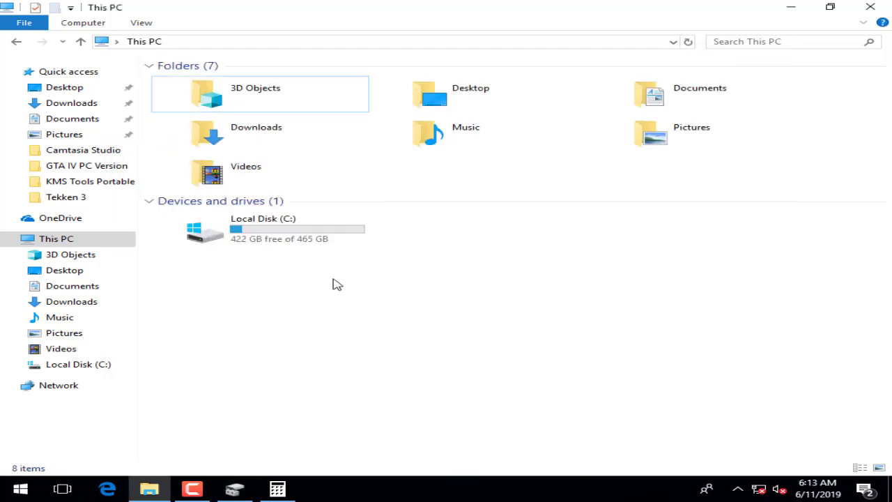
click(235, 489)
right_click(658, 289)
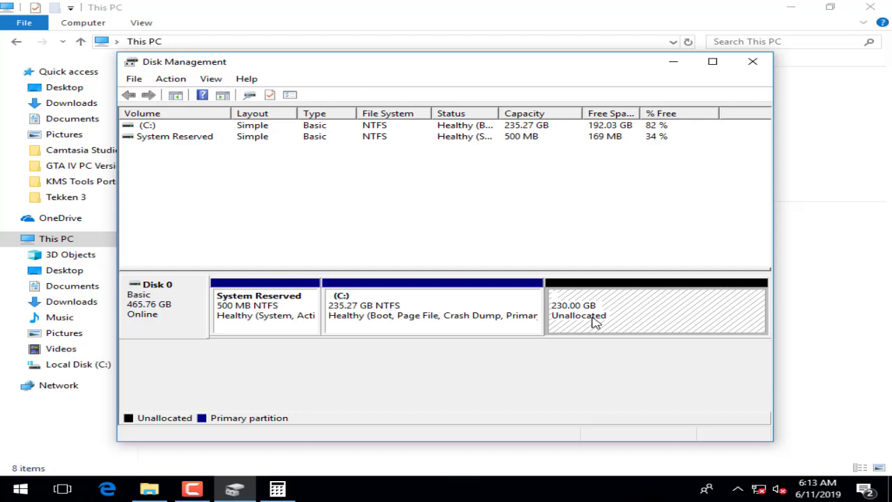
right_click(593, 317)
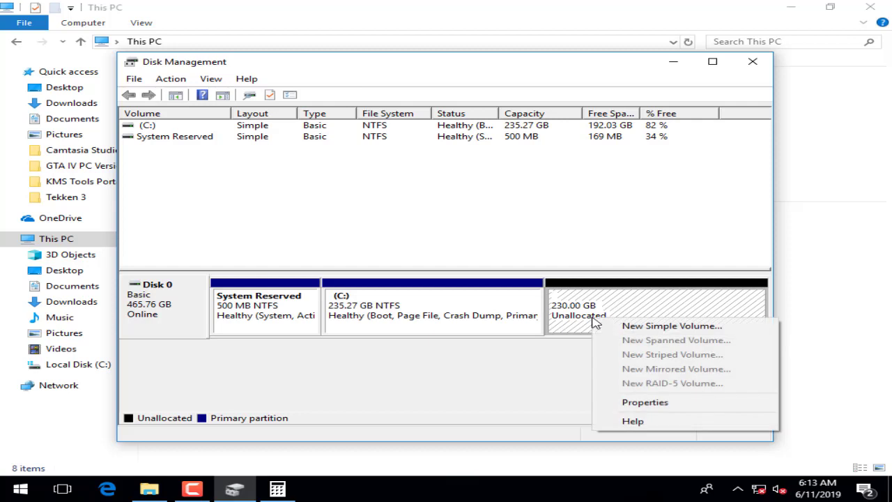
click(664, 333)
click(460, 360)
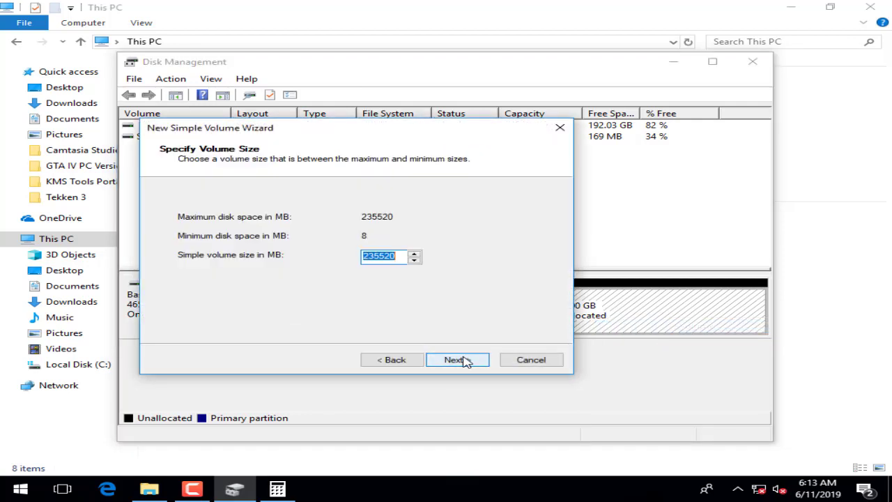
click(456, 359)
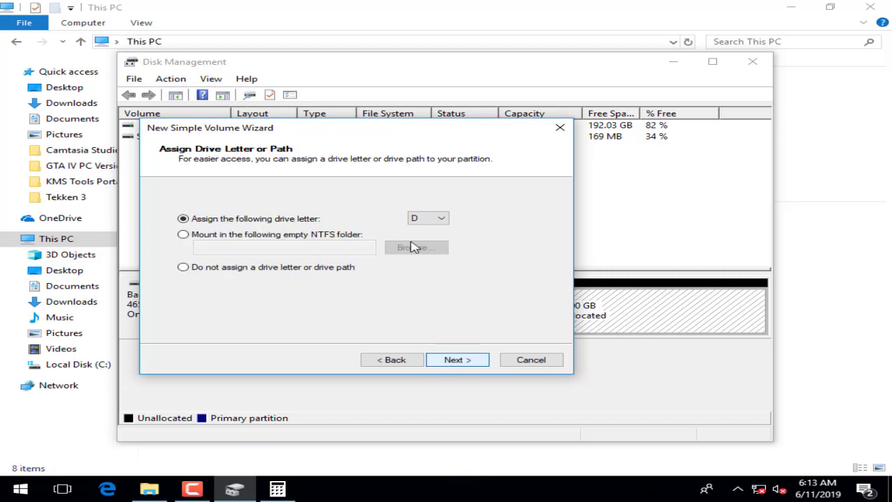
click(456, 361)
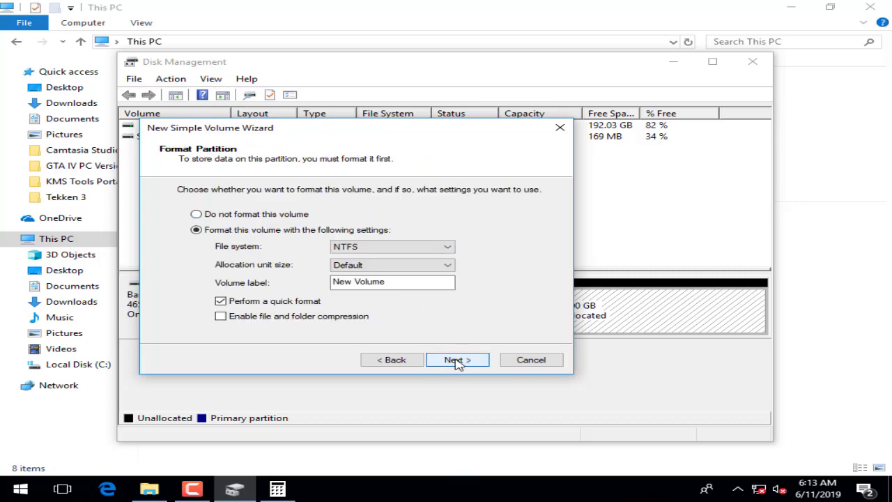
click(457, 360)
click(458, 360)
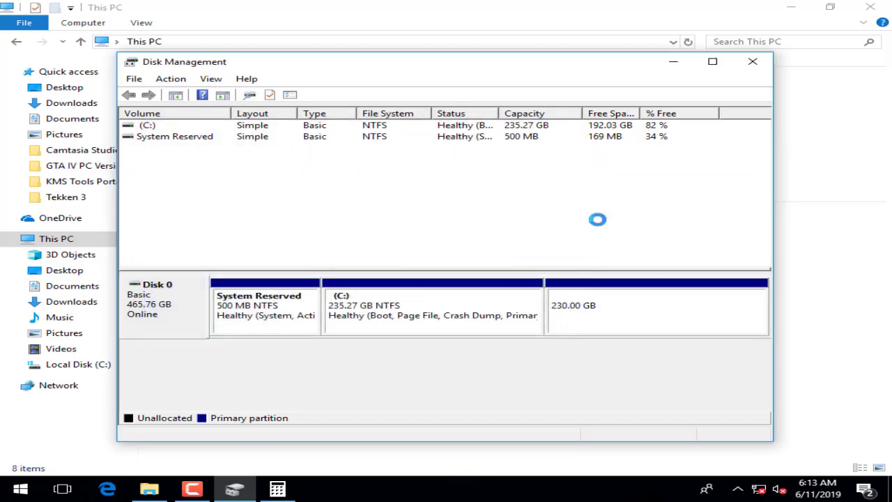
- Bring This PC forward to see C: at 192 GB free and the new D: drive
click(799, 173)
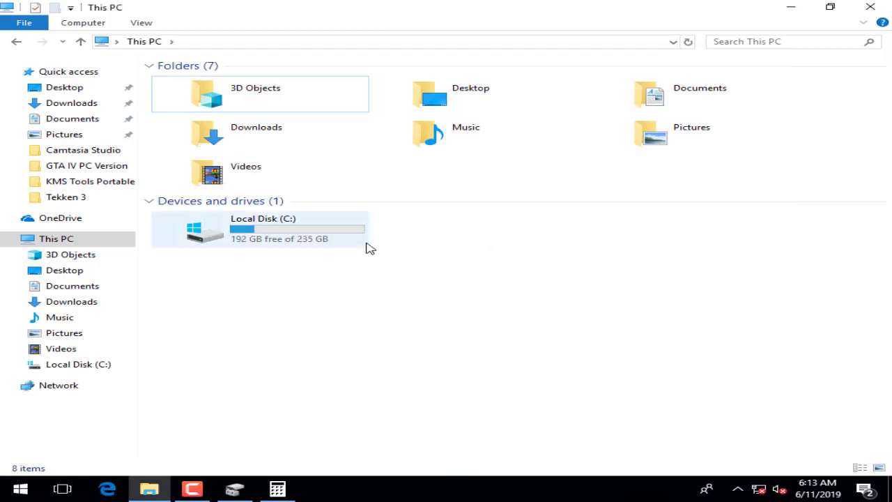